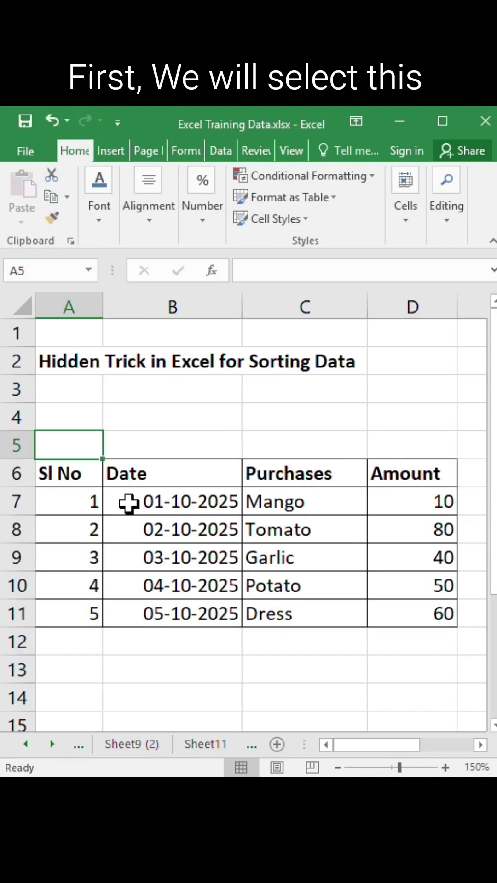
# Sort the range A6:D11 by column A (Sl No), smallest to largest.
pyautogui.click(71, 472)
pyautogui.moveTo(71, 473); pyautogui.dragTo(394, 612)
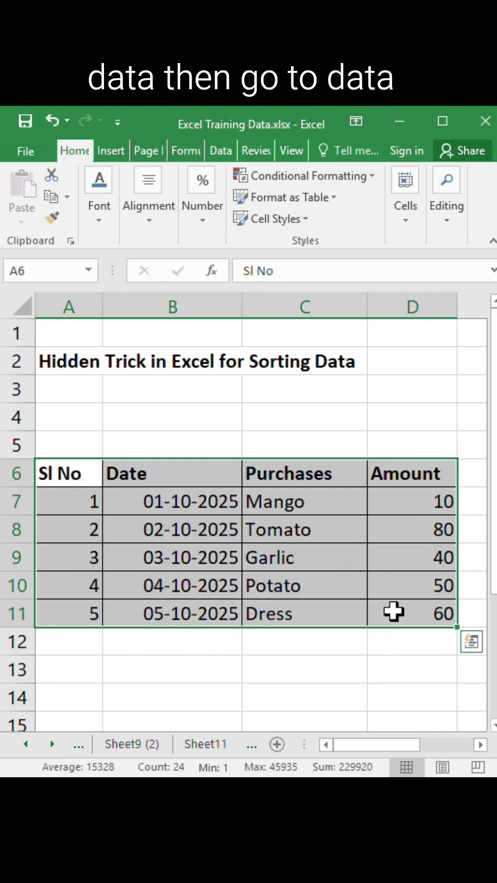
pyautogui.click(221, 150)
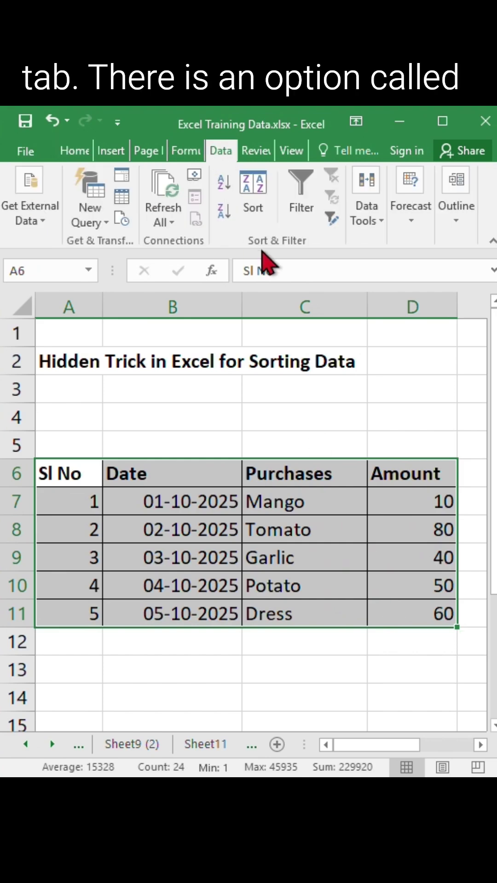
pyautogui.click(253, 200)
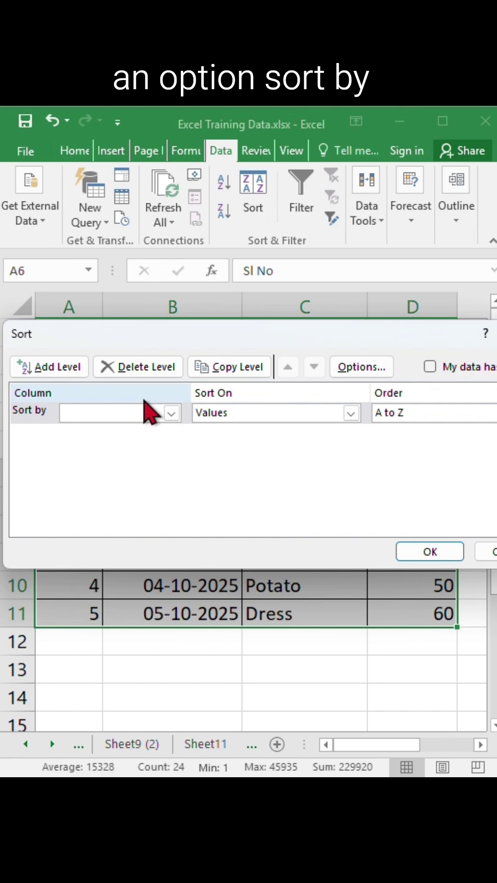
pyautogui.click(171, 413)
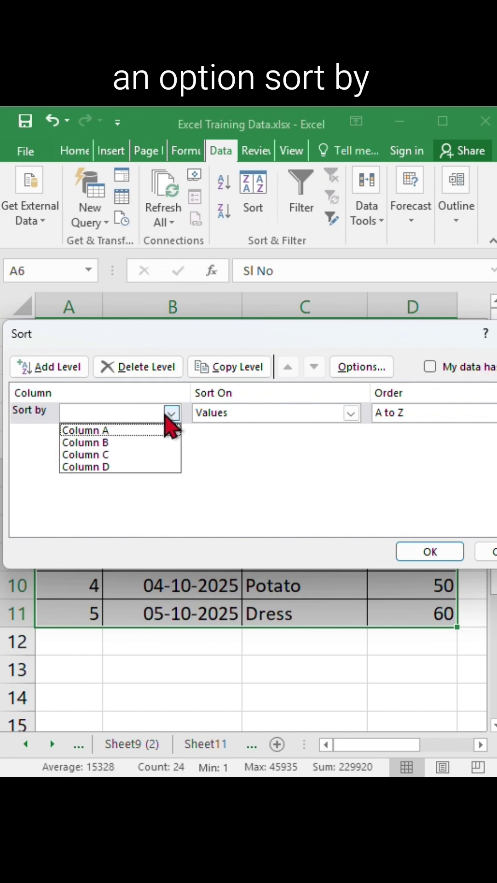
pyautogui.click(116, 429)
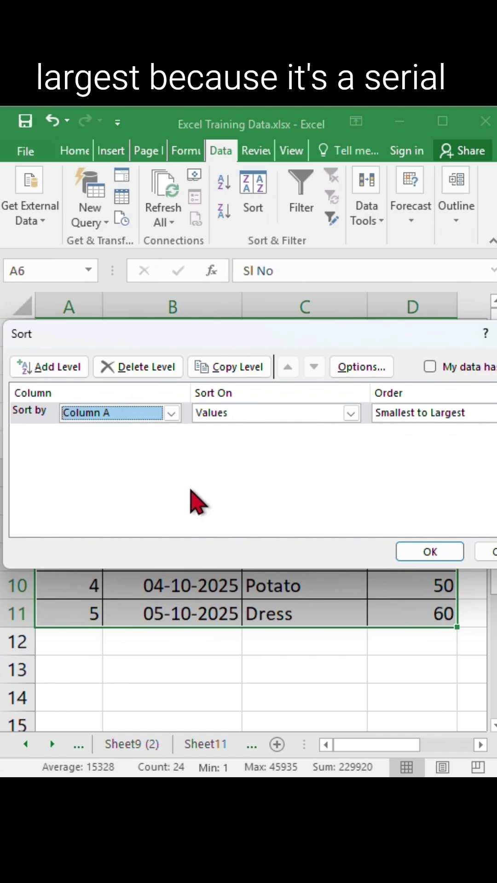
pyautogui.click(428, 551)
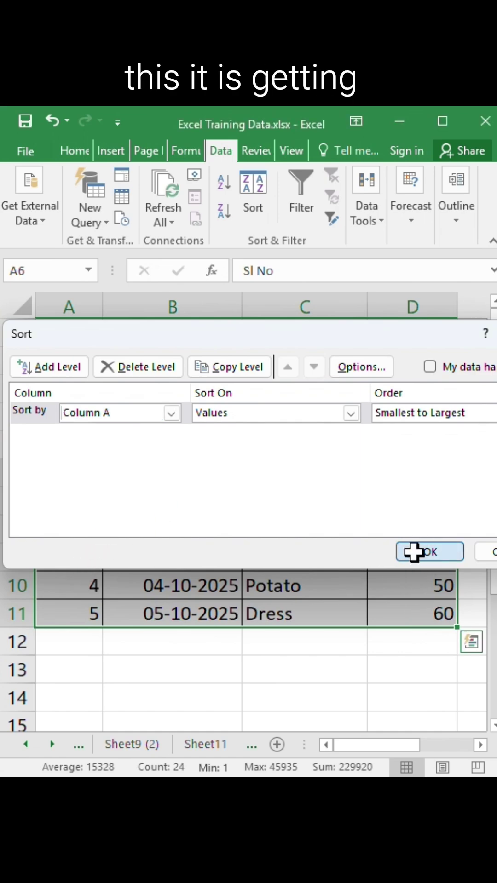
pyautogui.click(130, 560)
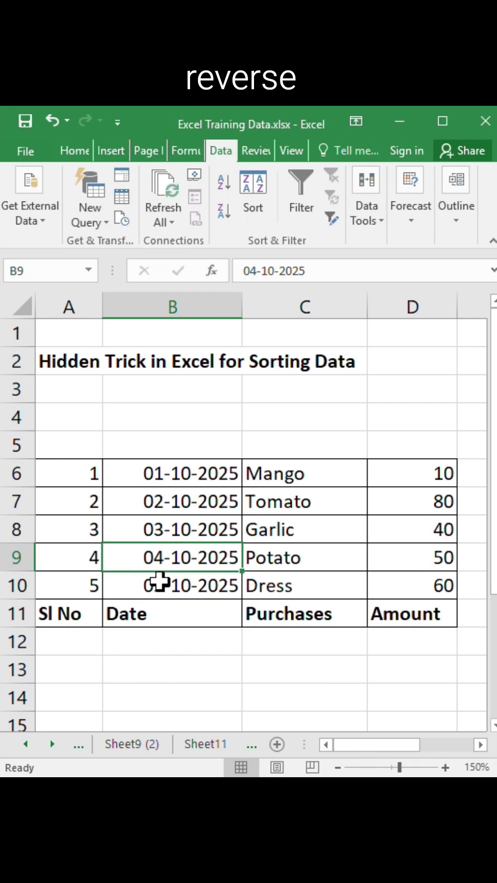
# Undo the sort and enter helper numbers 3, 2, 1, 4 in cells A5 to D5.
pyautogui.hotkey('ctrl', 'z')
pyautogui.click(177, 583)
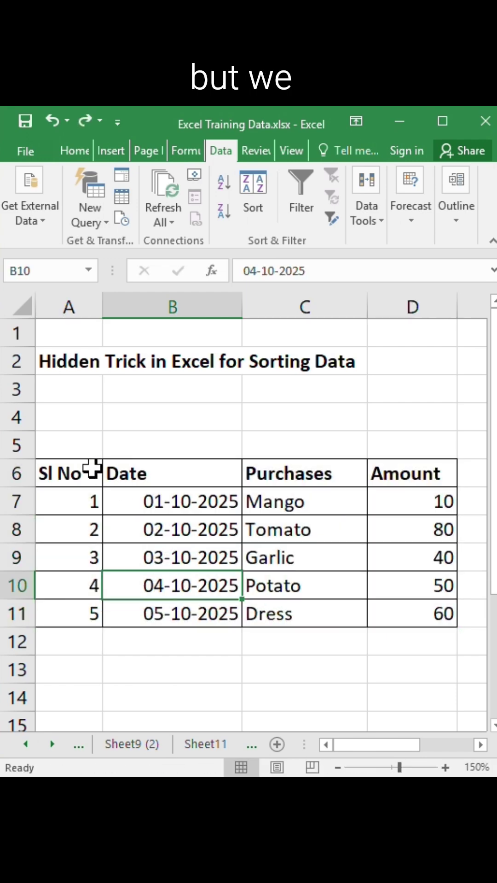
pyautogui.click(81, 452)
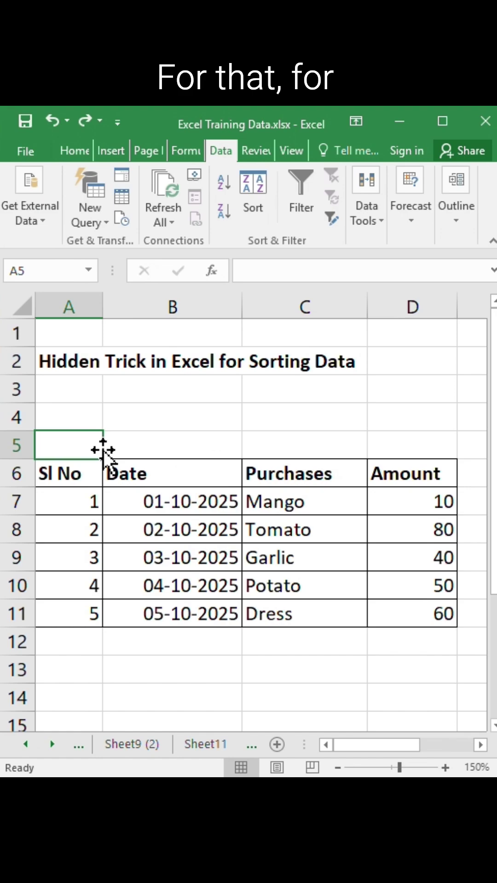
pyautogui.write('5')
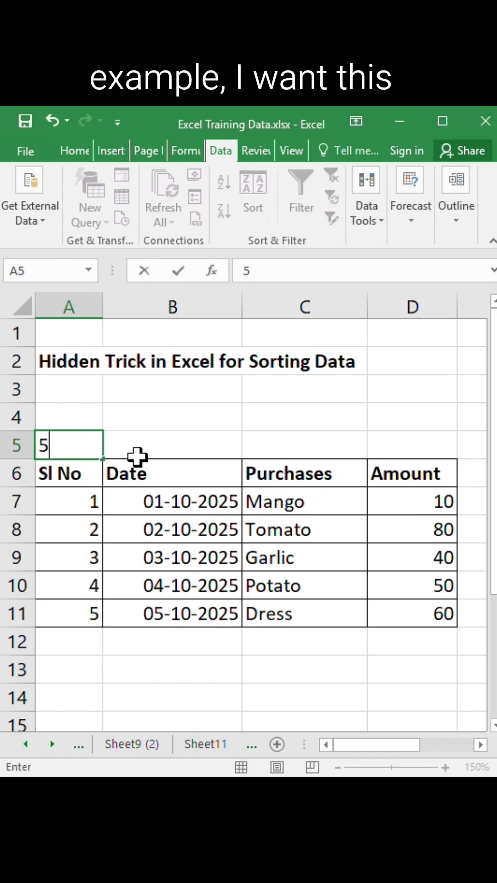
pyautogui.write('3')
pyautogui.click(159, 441)
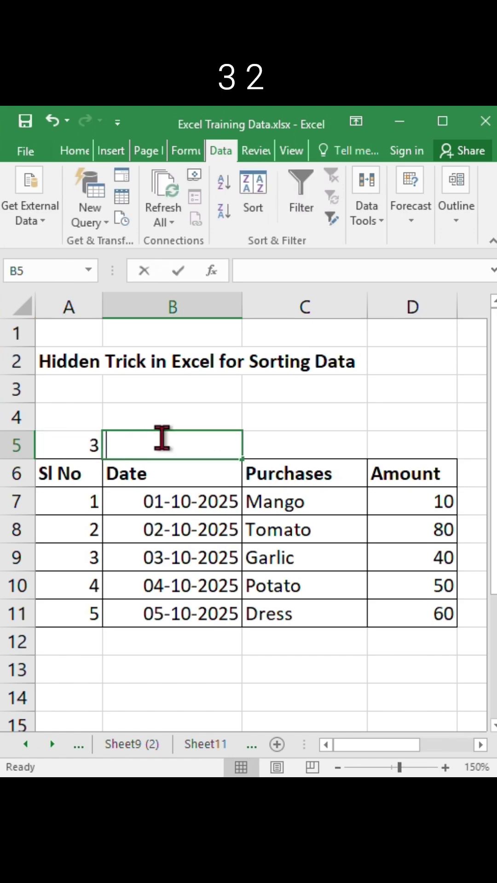
pyautogui.write('2')
pyautogui.click(282, 443)
pyautogui.write('1')
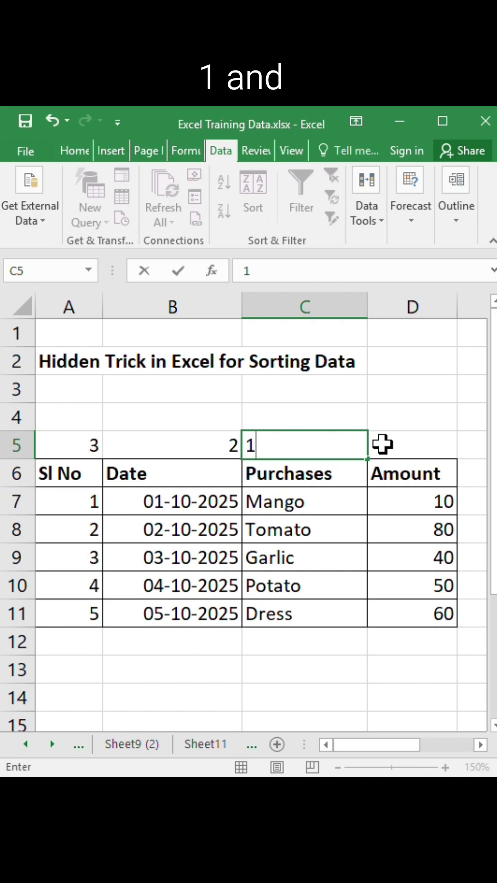
pyautogui.click(383, 445)
pyautogui.write('4')
pyautogui.click(382, 518)
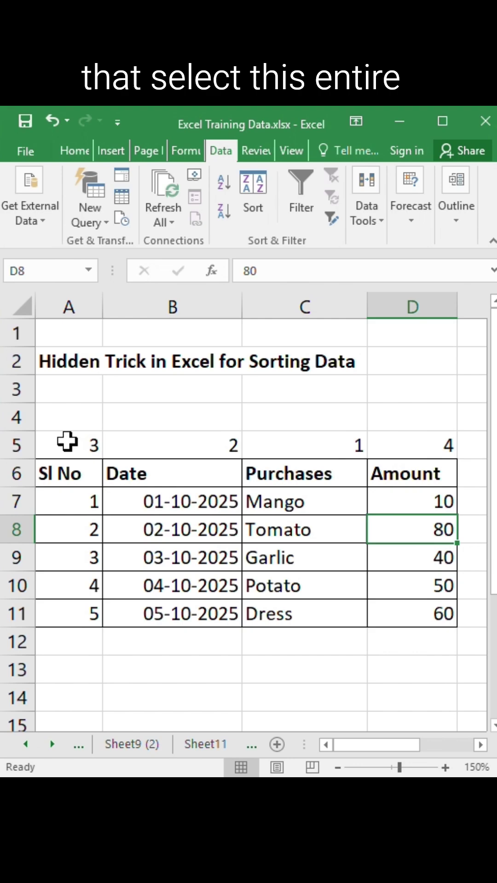
# Select A5:D11 including the helper row and replace the sort level with a fresh one.
pyautogui.moveTo(78, 447); pyautogui.dragTo(425, 611)
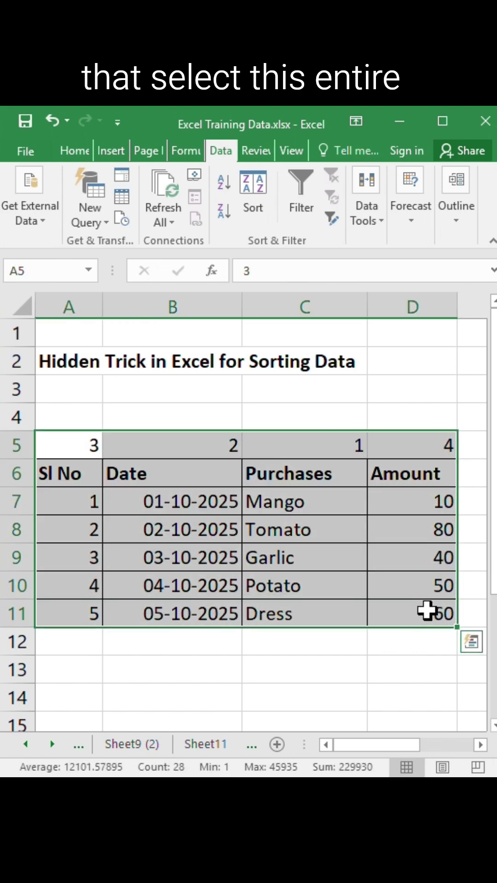
pyautogui.click(264, 214)
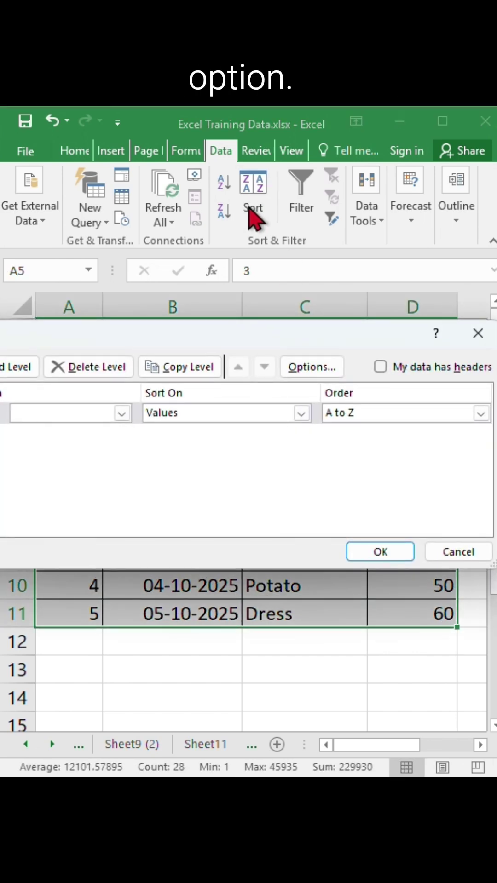
pyautogui.moveTo(103, 346)
pyautogui.mouseDown()
pyautogui.moveTo(160, 348)
pyautogui.moveTo(151, 336)
pyautogui.mouseUp()
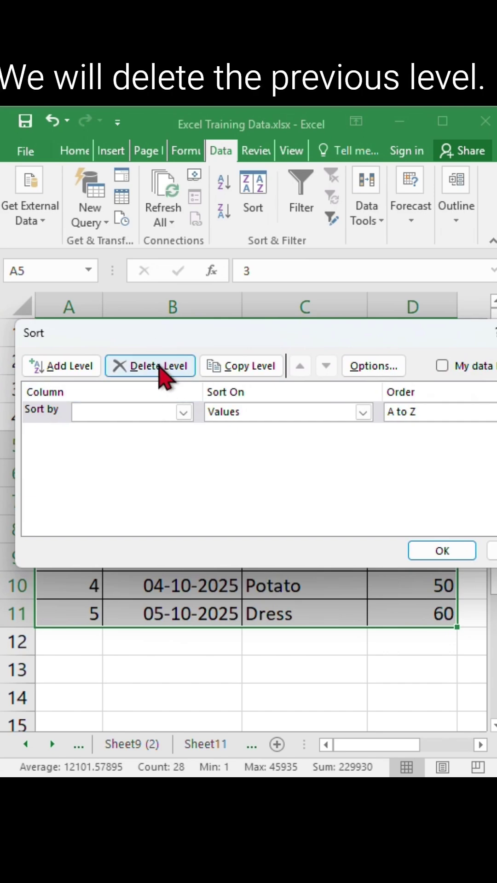
pyautogui.click(160, 373)
pyautogui.click(69, 372)
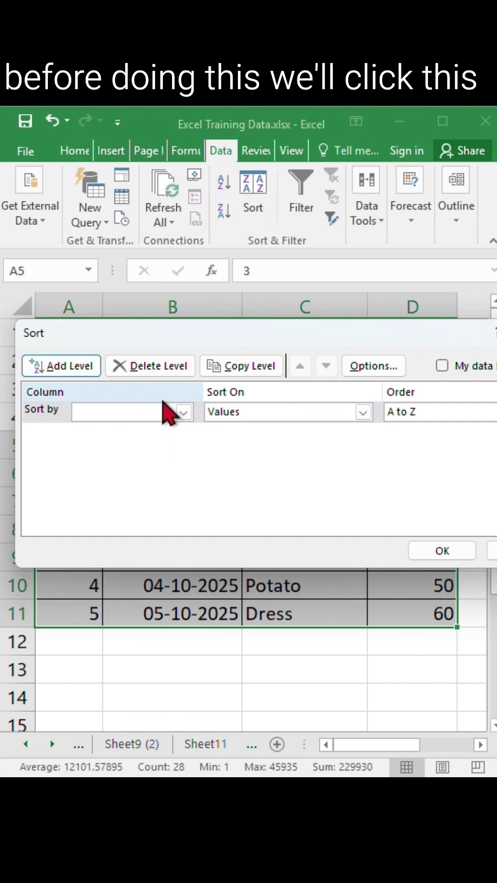
# Switch the sort orientation to Sort left to right.
pyautogui.click(359, 366)
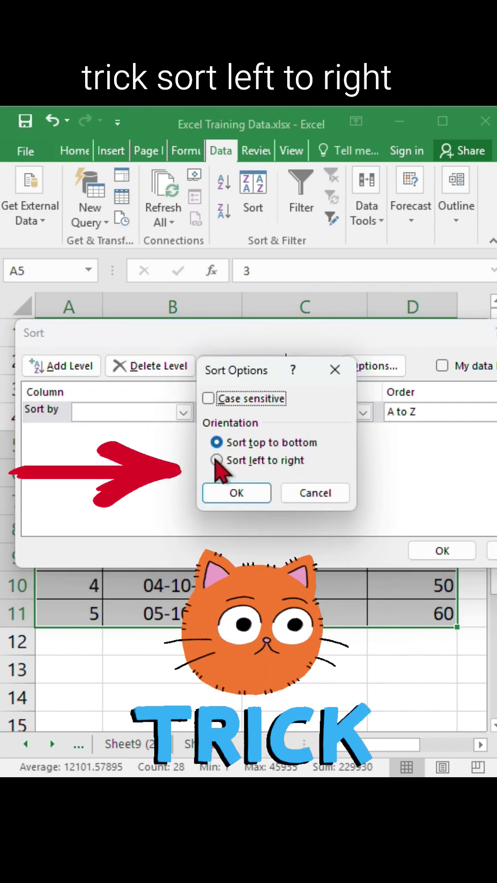
pyautogui.click(232, 463)
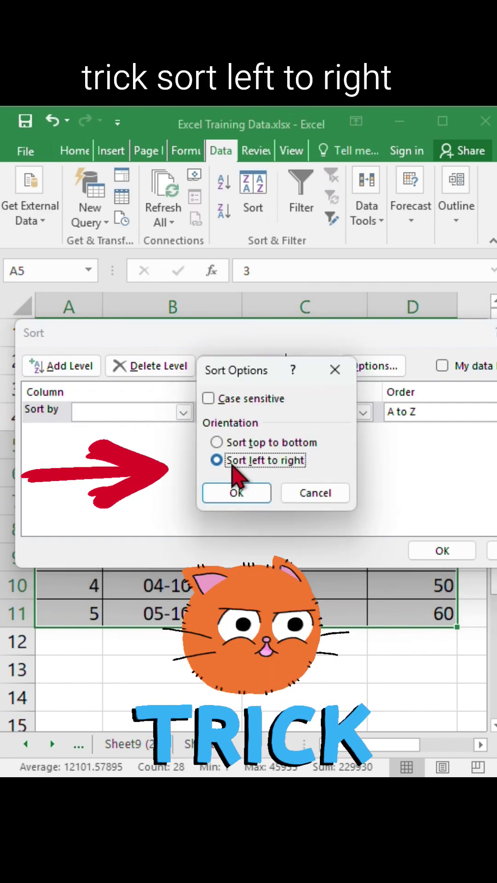
pyautogui.click(241, 494)
# Sort the columns by Row 5, smallest to largest.
pyautogui.click(183, 412)
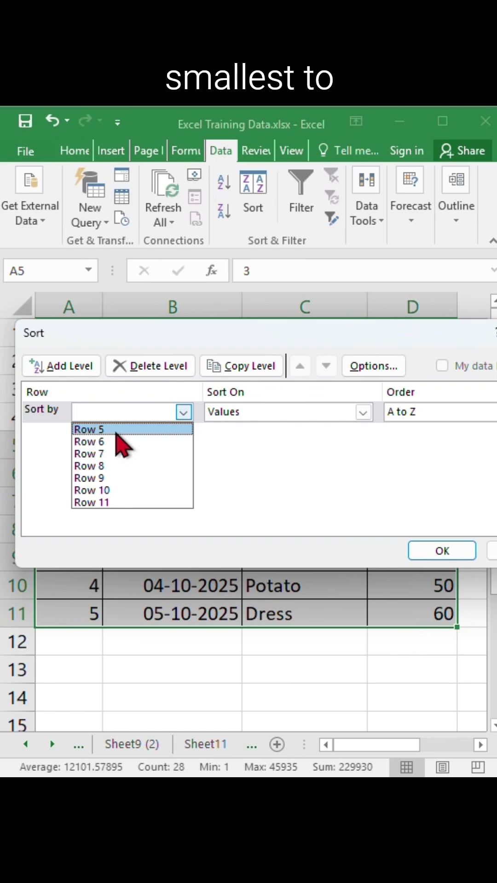
pyautogui.click(117, 430)
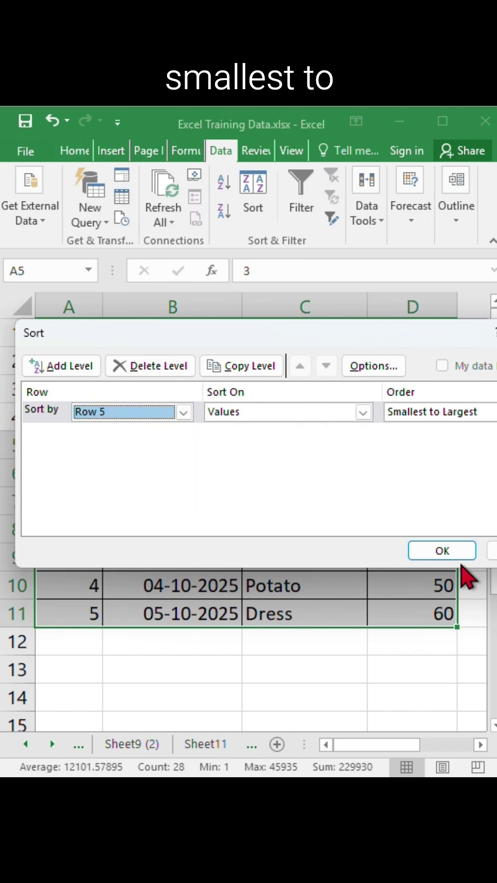
pyautogui.click(439, 552)
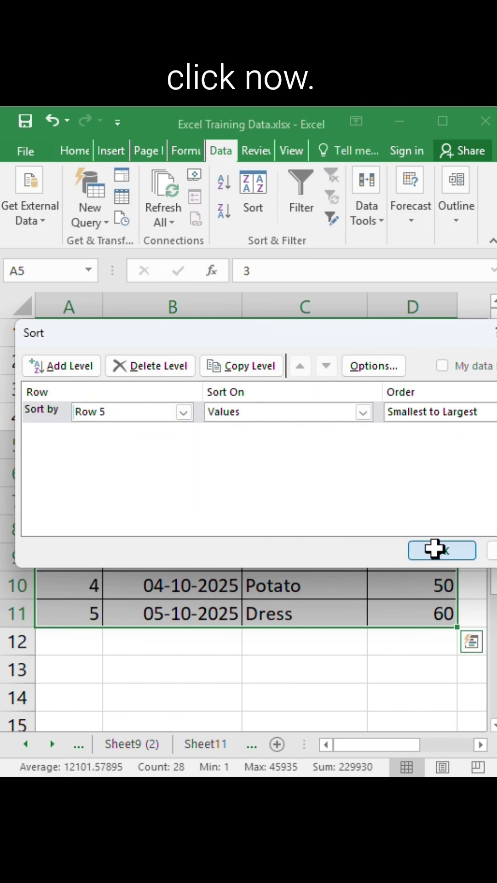